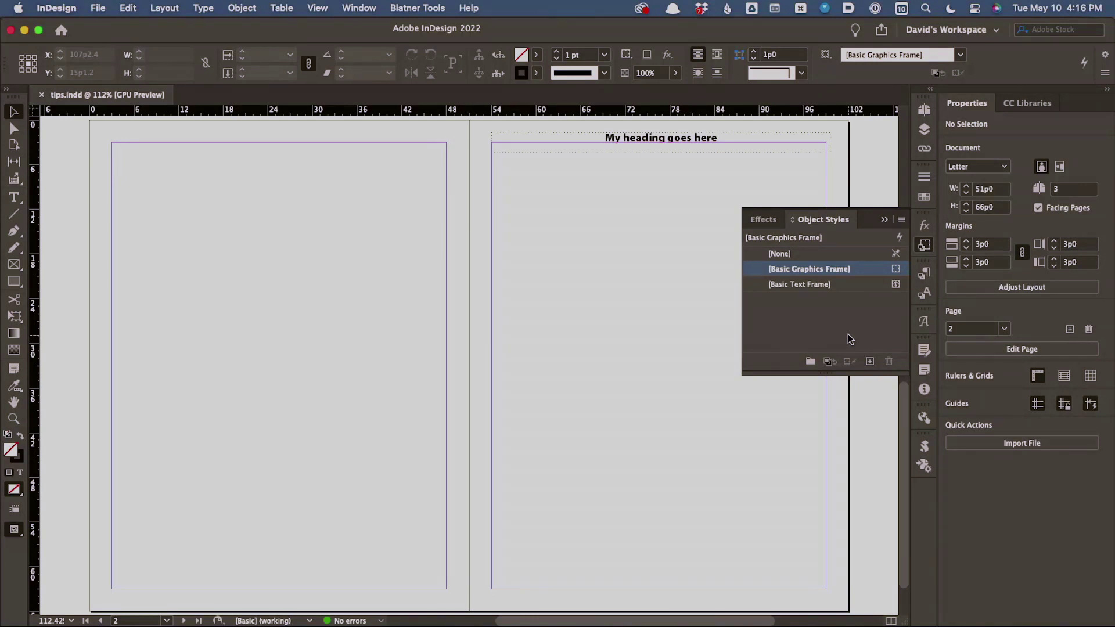
# - Create a new object style with a 10 pt C=0 M=100 Y=0 K=0 magenta stroke
pyautogui.click(901, 218)
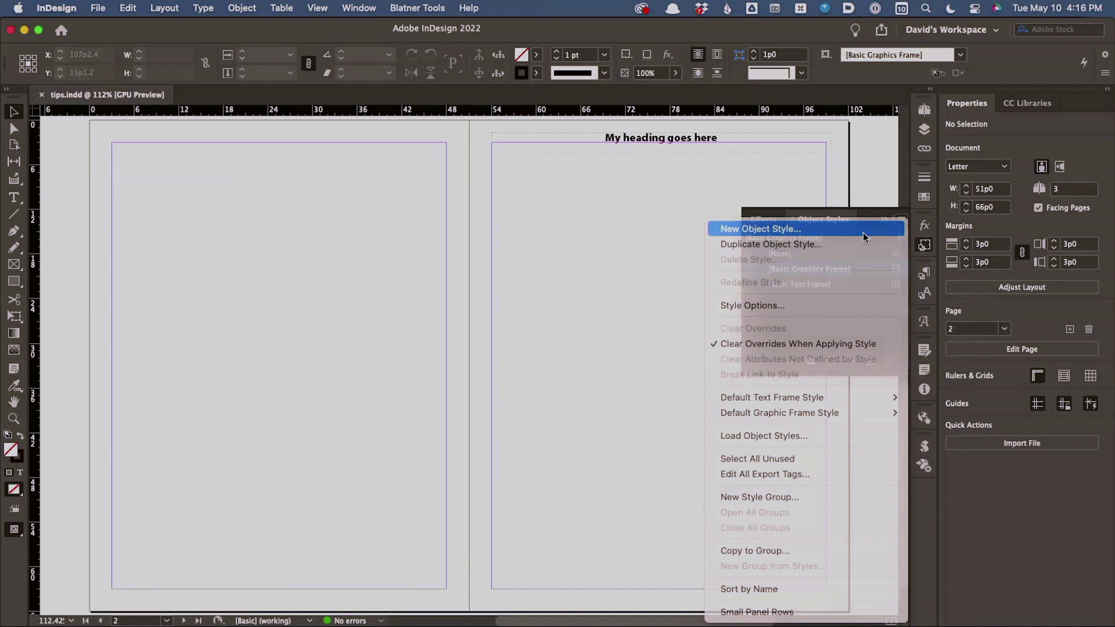
pyautogui.click(863, 231)
pyautogui.click(338, 182)
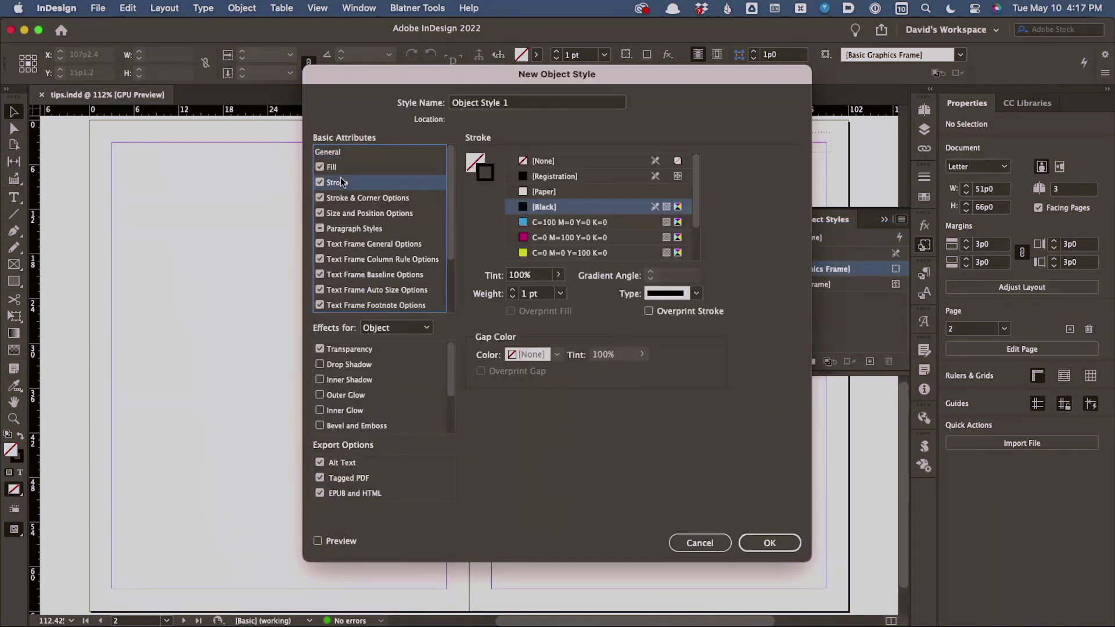
pyautogui.click(563, 238)
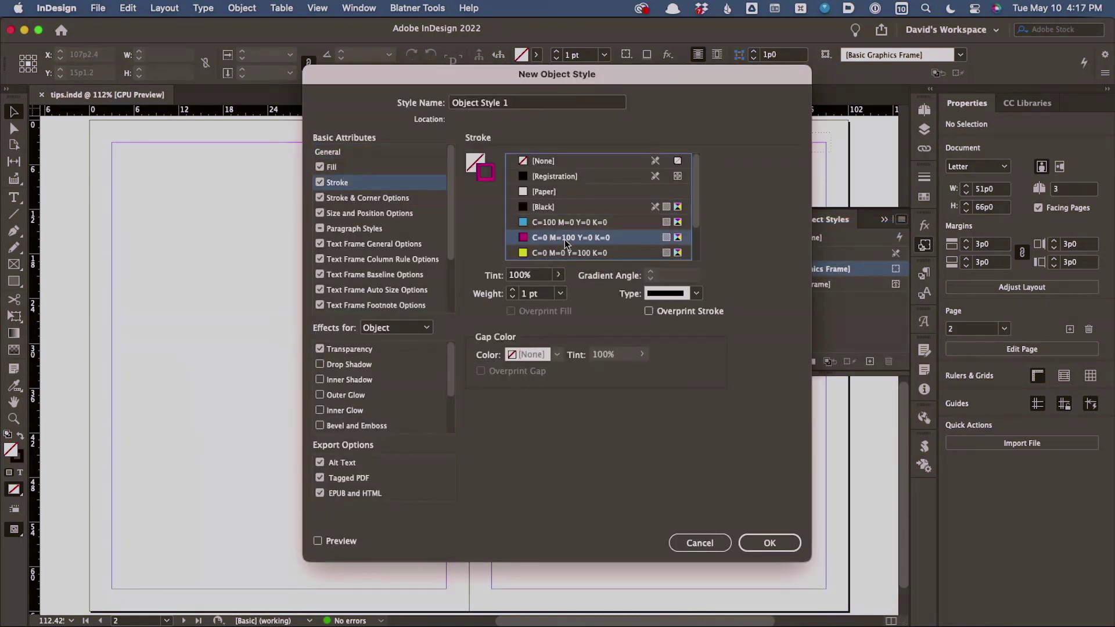
pyautogui.click(560, 294)
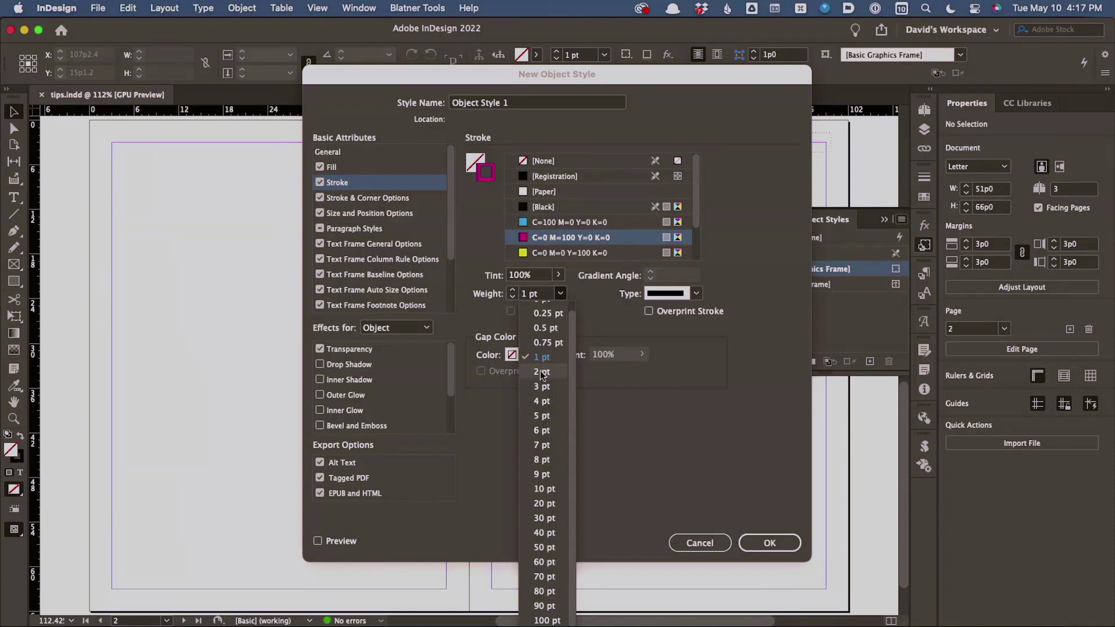
pyautogui.click(548, 490)
pyautogui.click(772, 542)
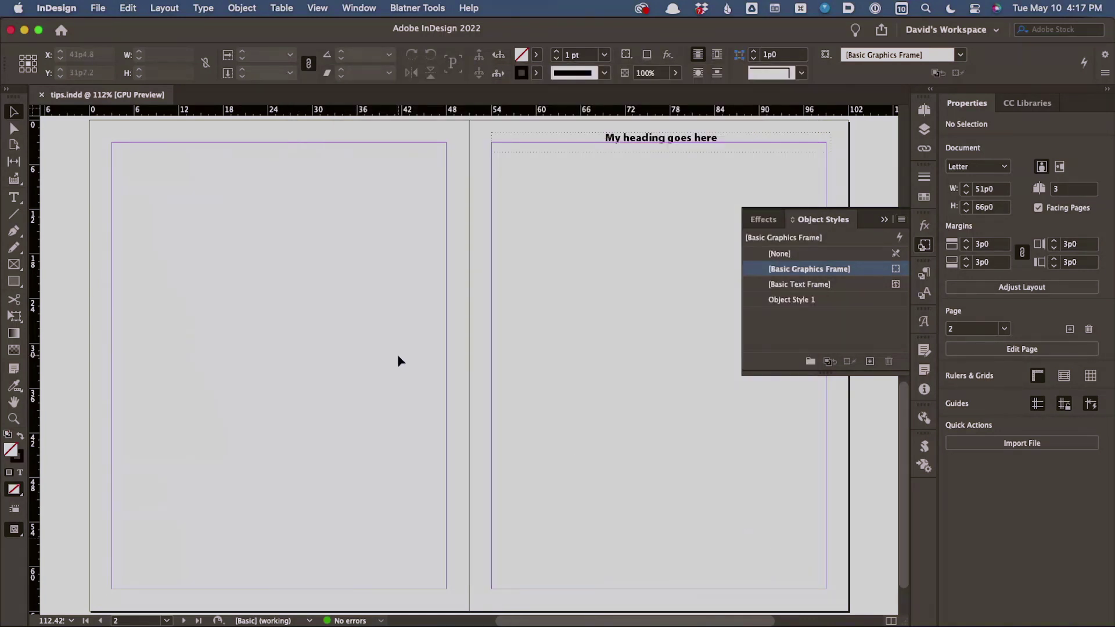
pyautogui.click(17, 281)
pyautogui.moveTo(116, 199); pyautogui.dragTo(304, 323)
pyautogui.click(789, 300)
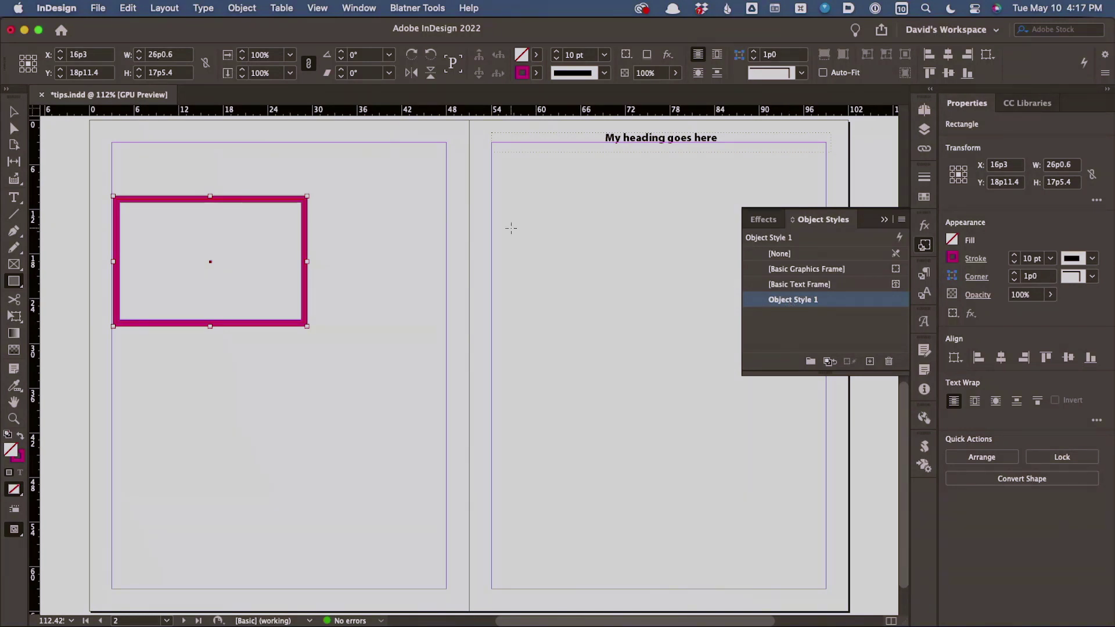
pyautogui.click(13, 111)
pyautogui.press('Delete')
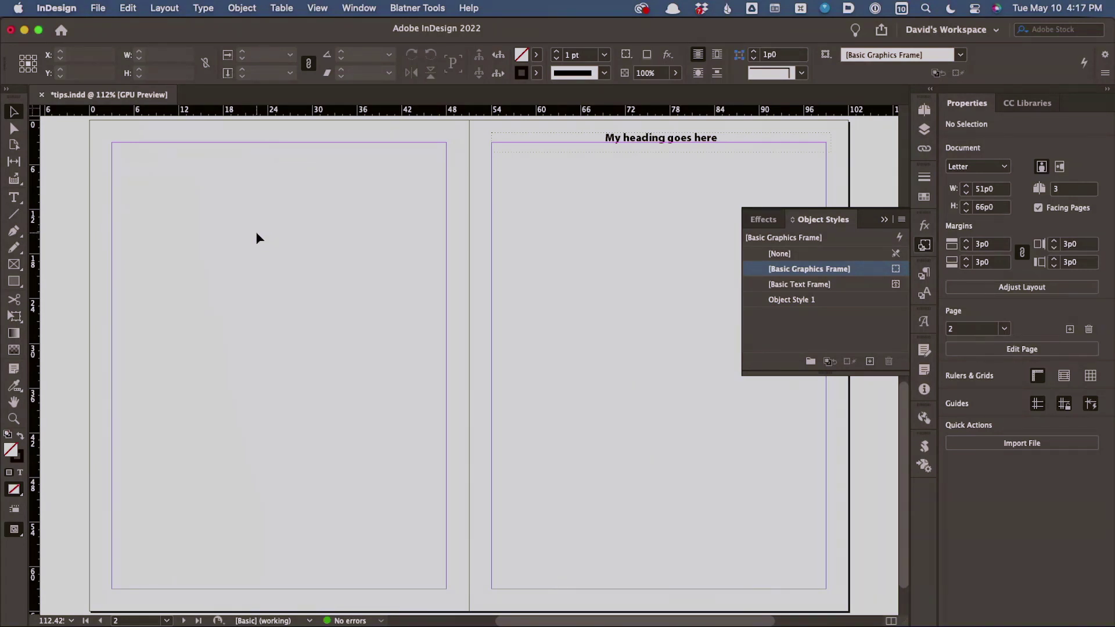
# - Place calmplace.jpg in a frame on the left page and apply Object Style 1 to it
pyautogui.press('super+d')
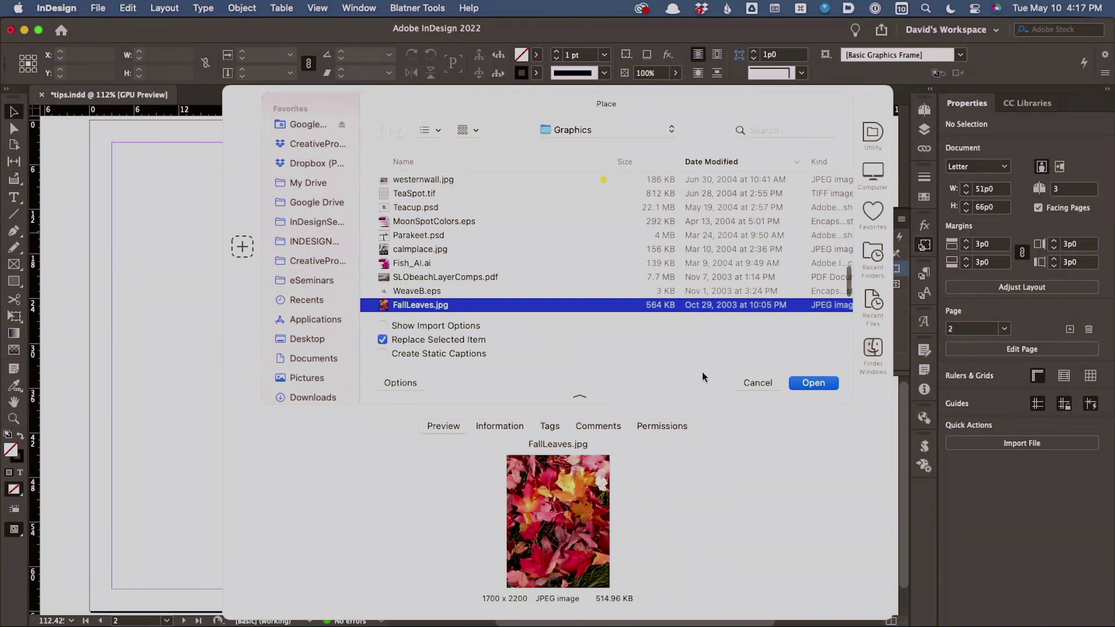
pyautogui.click(420, 249)
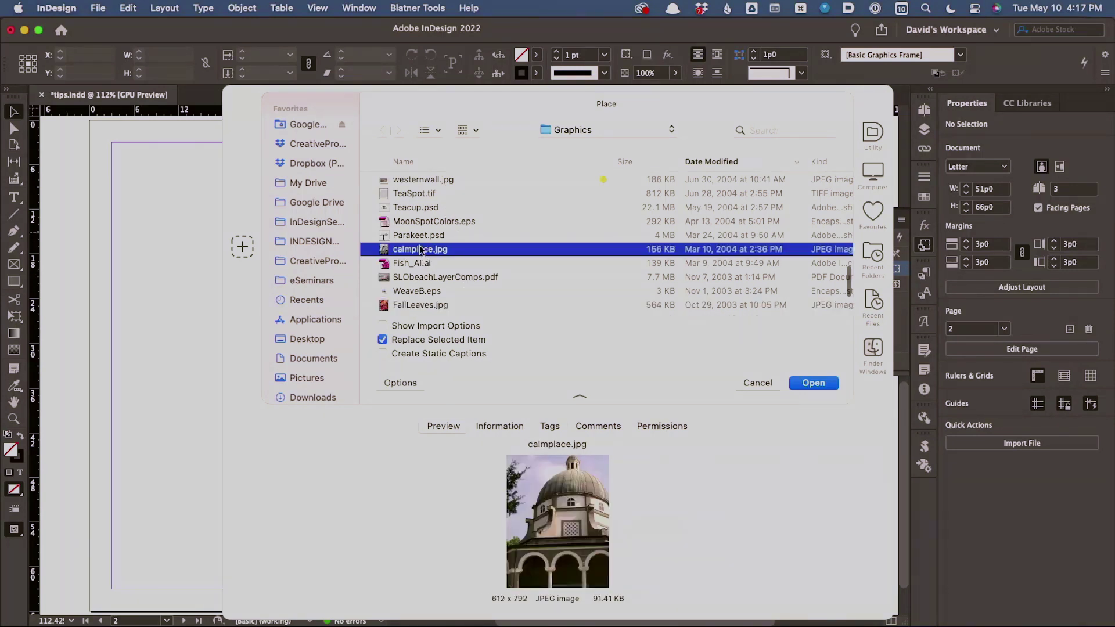
pyautogui.click(802, 383)
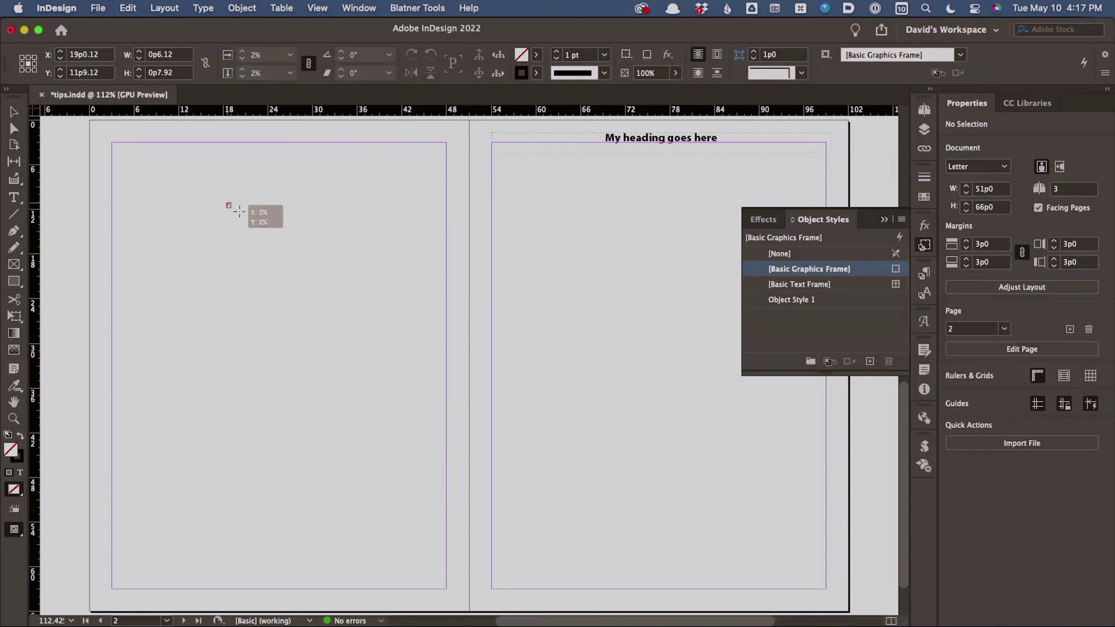
pyautogui.moveTo(227, 202); pyautogui.dragTo(353, 366)
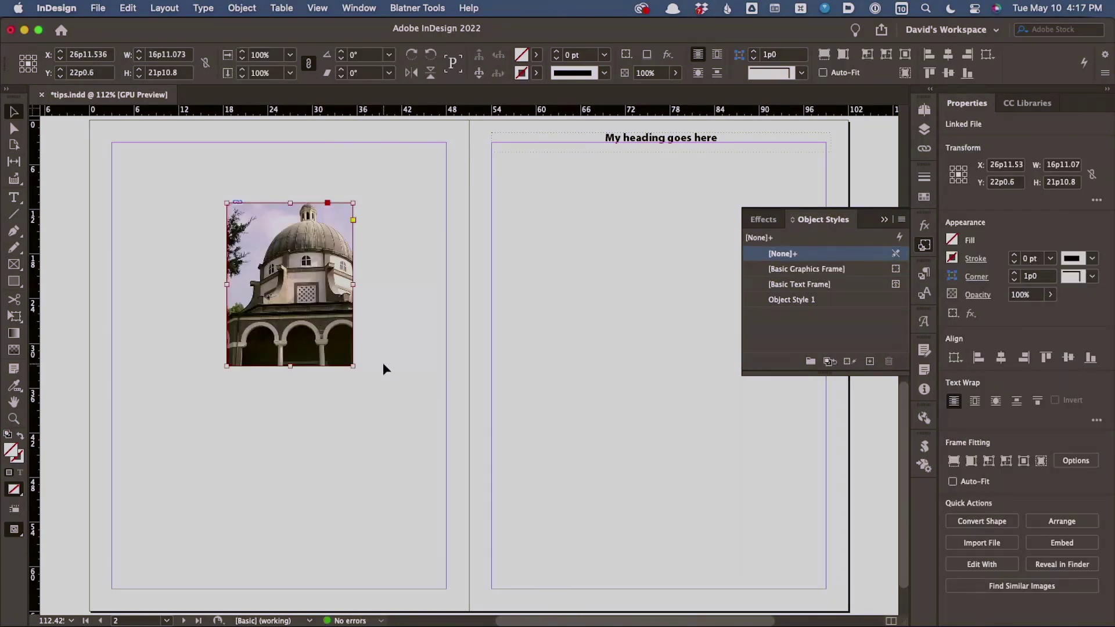
pyautogui.click(793, 301)
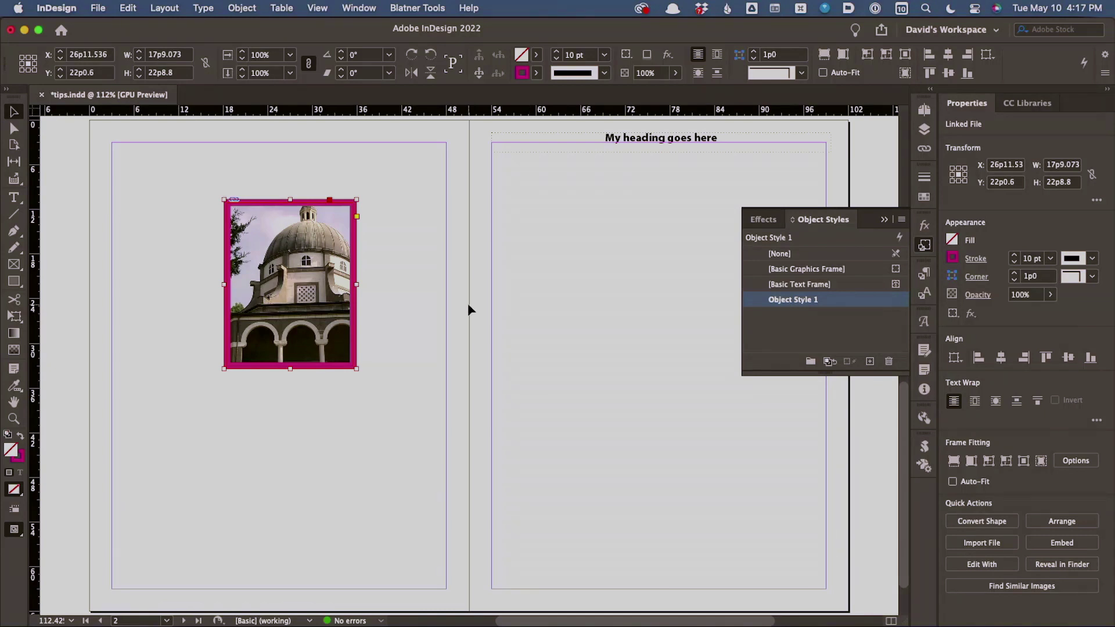
# - Delete the magenta-framed calmplace.jpg photo from the left page
pyautogui.press('BackSpace')
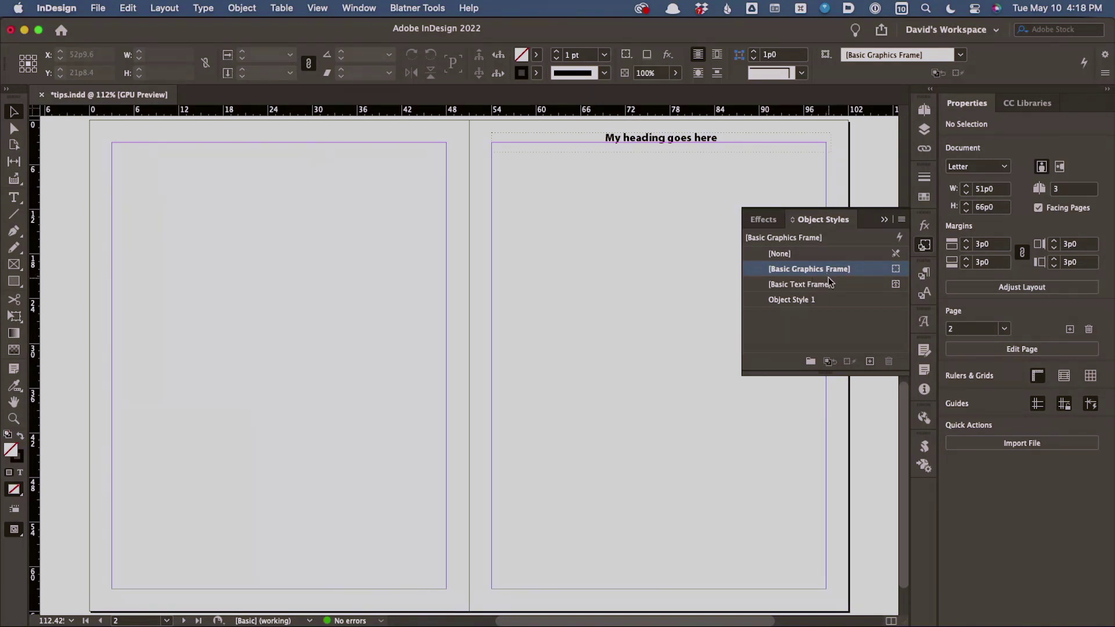
# - Open Object Style Options for Object Style 1, closing it once and reopening it
pyautogui.rightClick(796, 305)
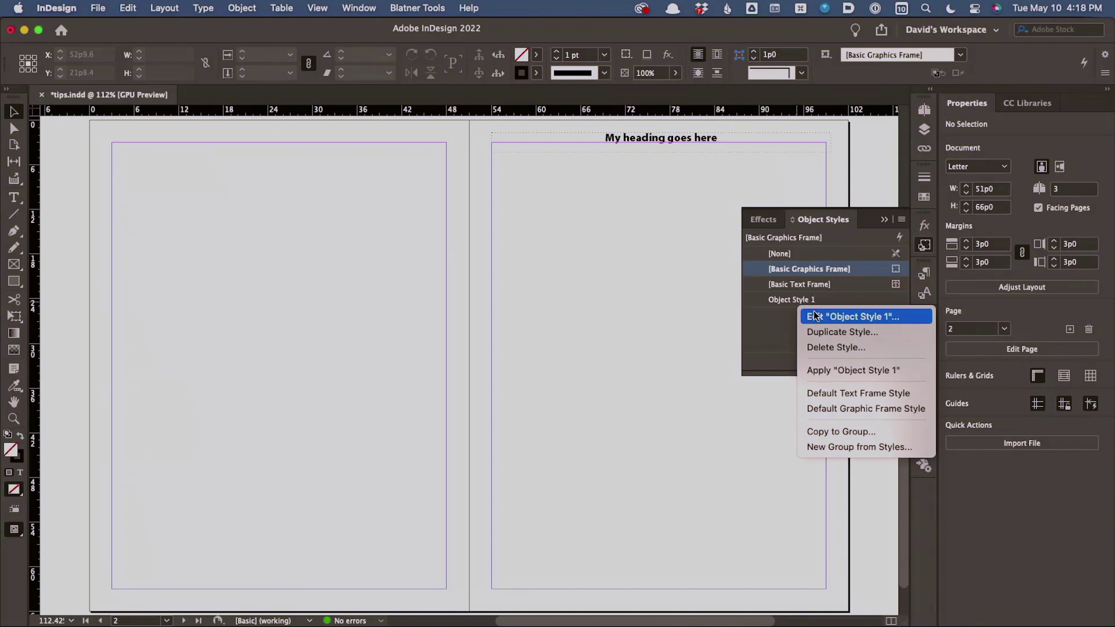
pyautogui.click(818, 317)
pyautogui.click(712, 541)
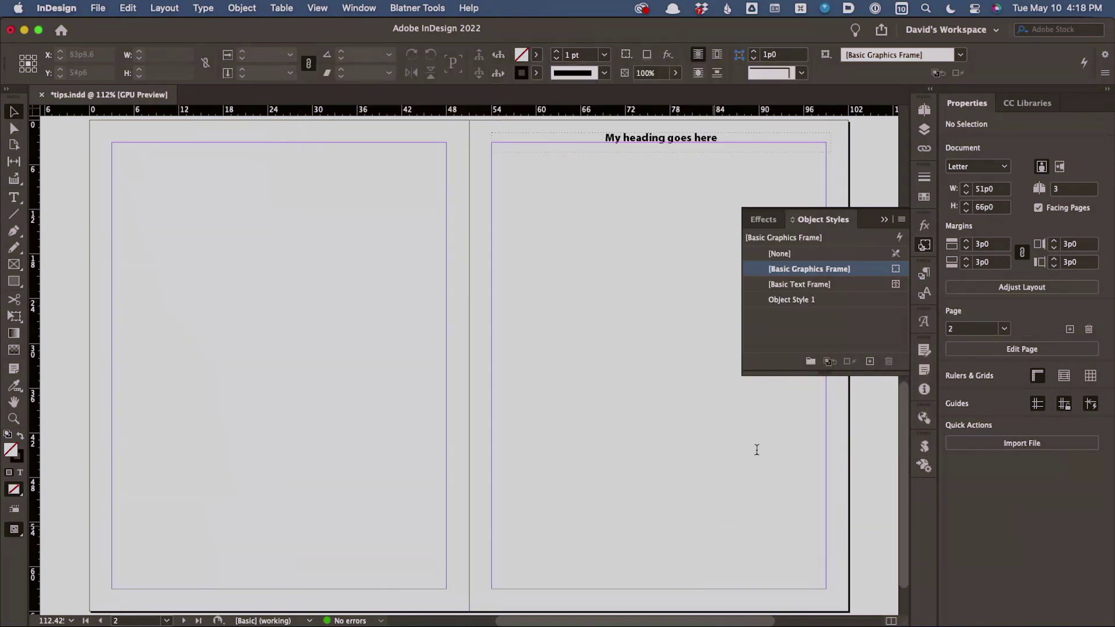
pyautogui.rightClick(797, 307)
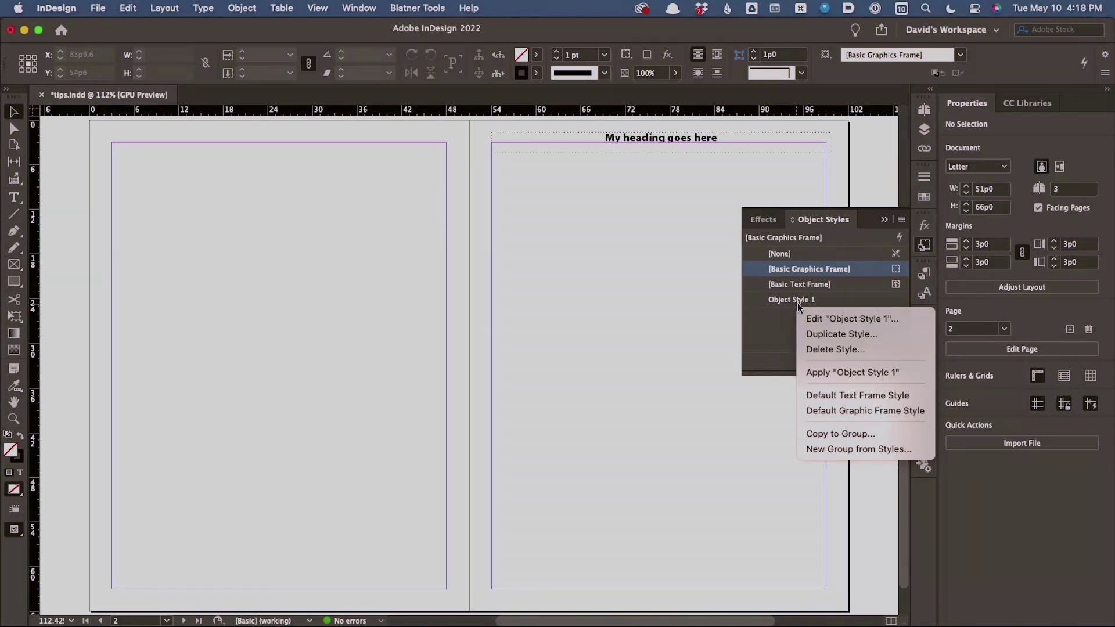
pyautogui.click(831, 319)
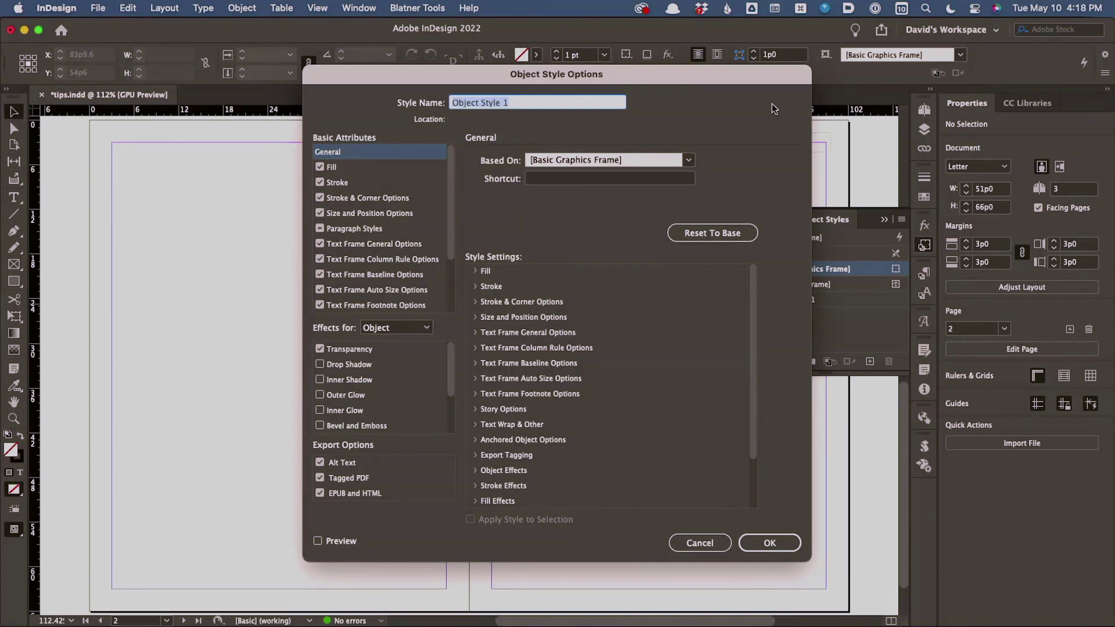
# - Change Object Style 1's style name to 'Place Gun Frame' and confirm
pyautogui.moveTo(721, 72); pyautogui.dragTo(564, 82)
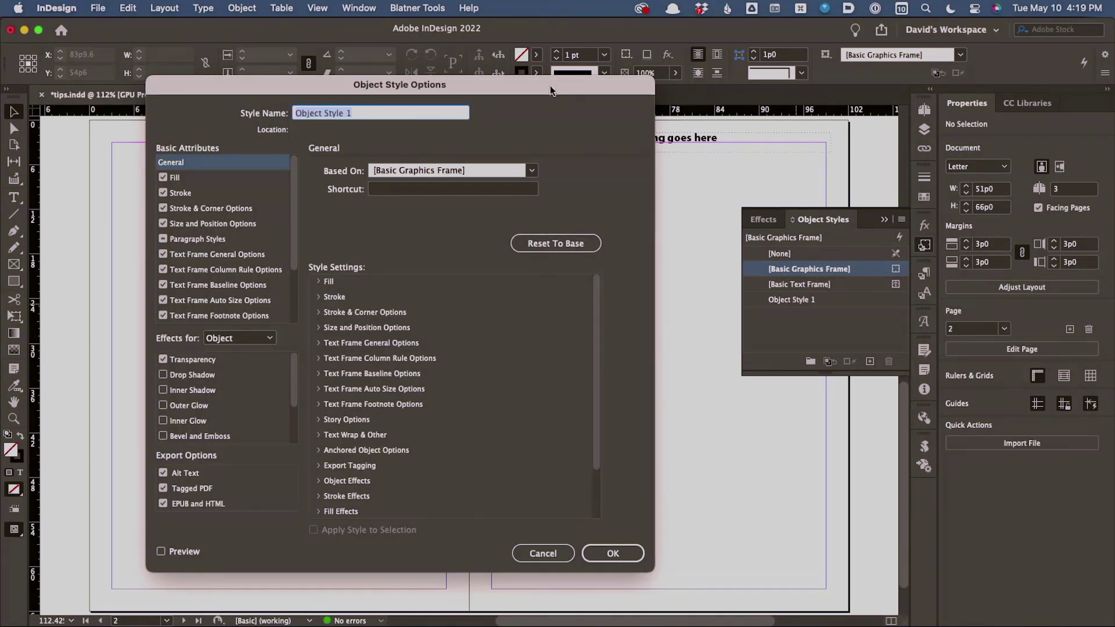
pyautogui.moveTo(549, 85); pyautogui.dragTo(757, 103)
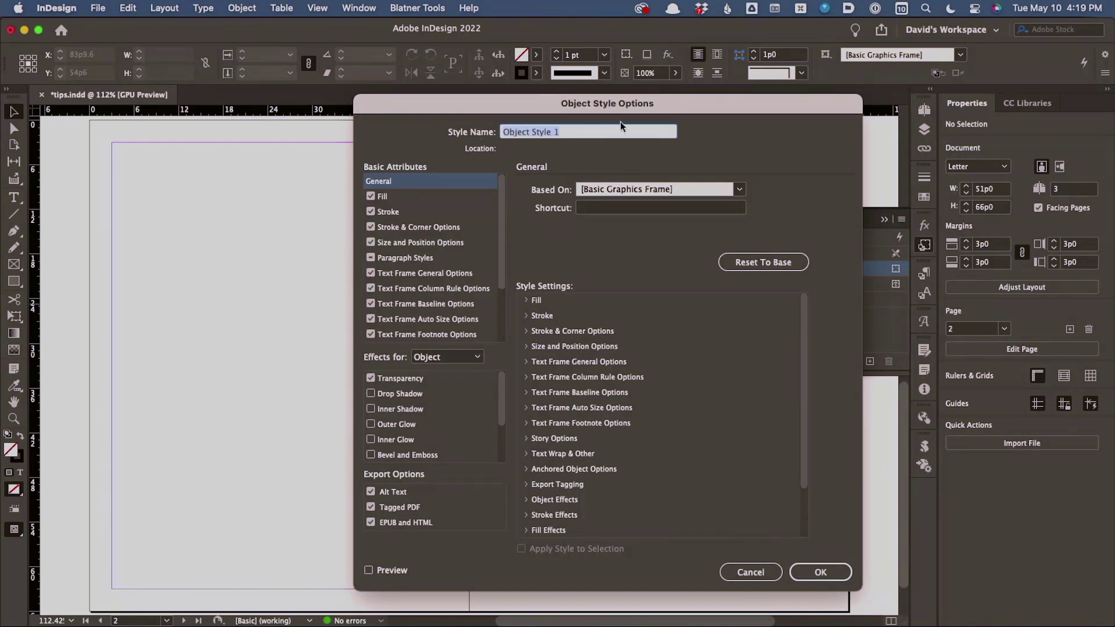
pyautogui.write('Place Gun Frame')
pyautogui.click(829, 573)
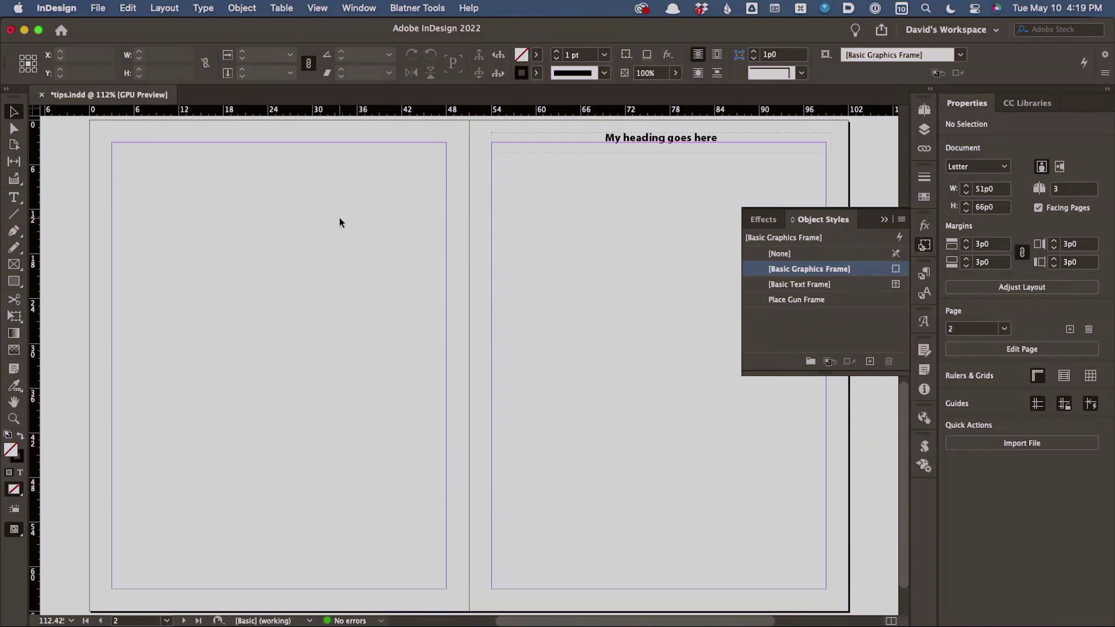
# - Place calmplace.jpg on the left page with the Place Gun Frame stroke, then deselect it
pyautogui.press('super+d')
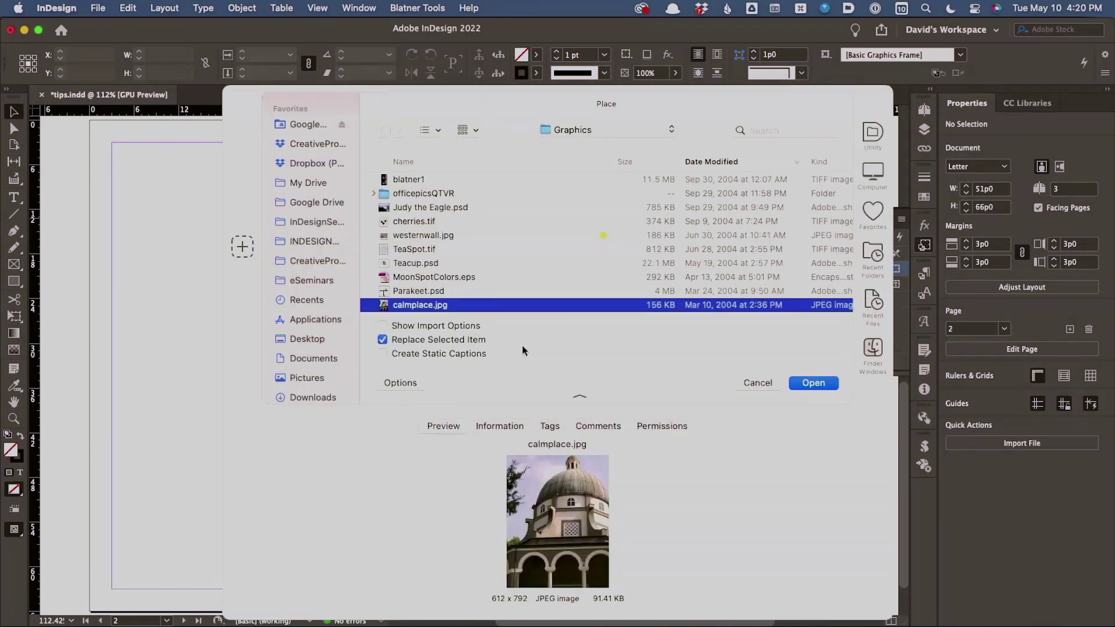
pyautogui.click(814, 383)
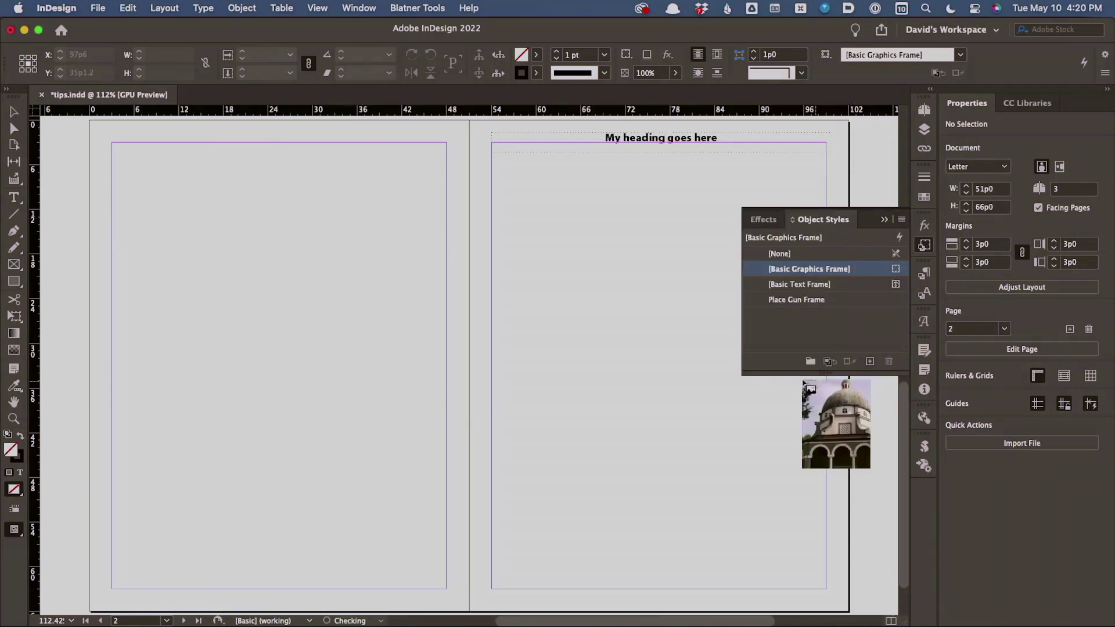
pyautogui.moveTo(165, 207); pyautogui.dragTo(333, 425)
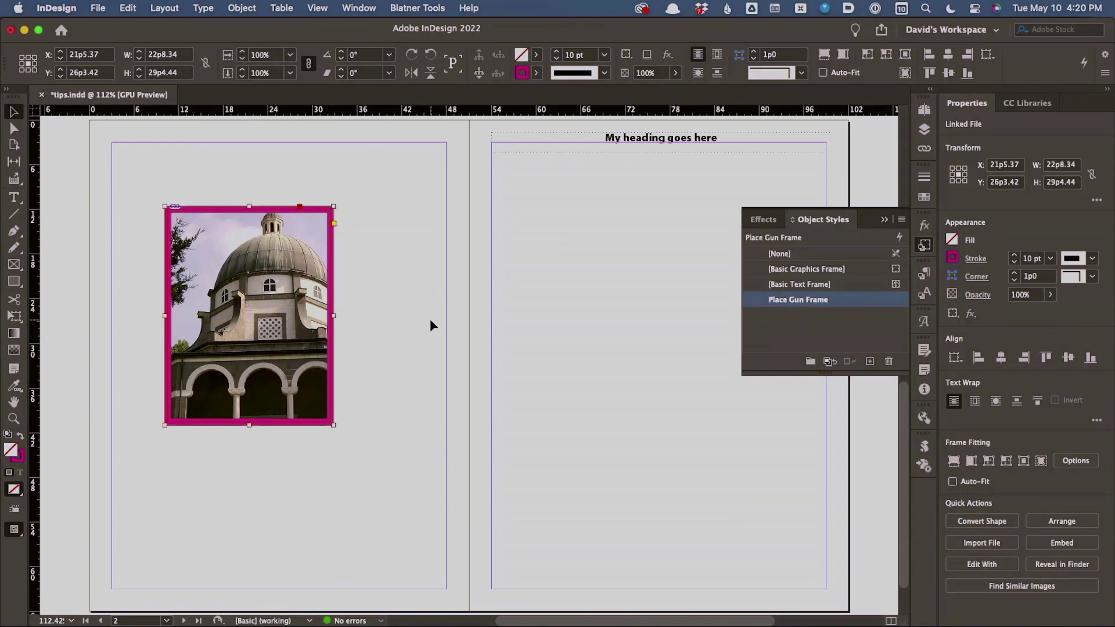
pyautogui.click(494, 323)
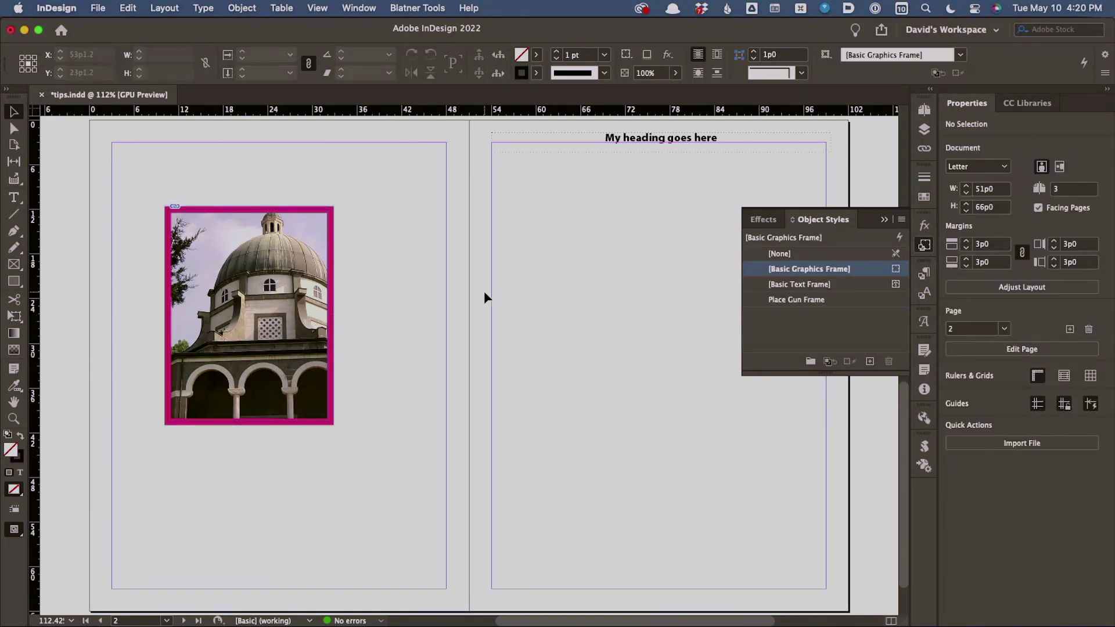
# - Place cherries.tif on the right page, where it gets the magenta Place Gun Frame stroke
pyautogui.press('super+d')
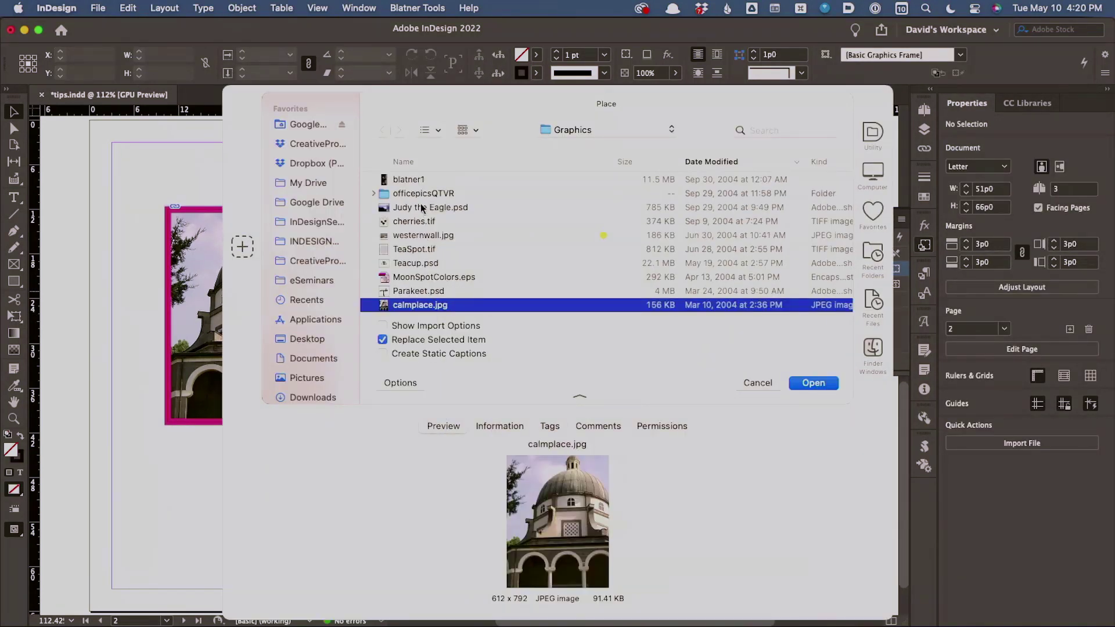
pyautogui.doubleClick(412, 225)
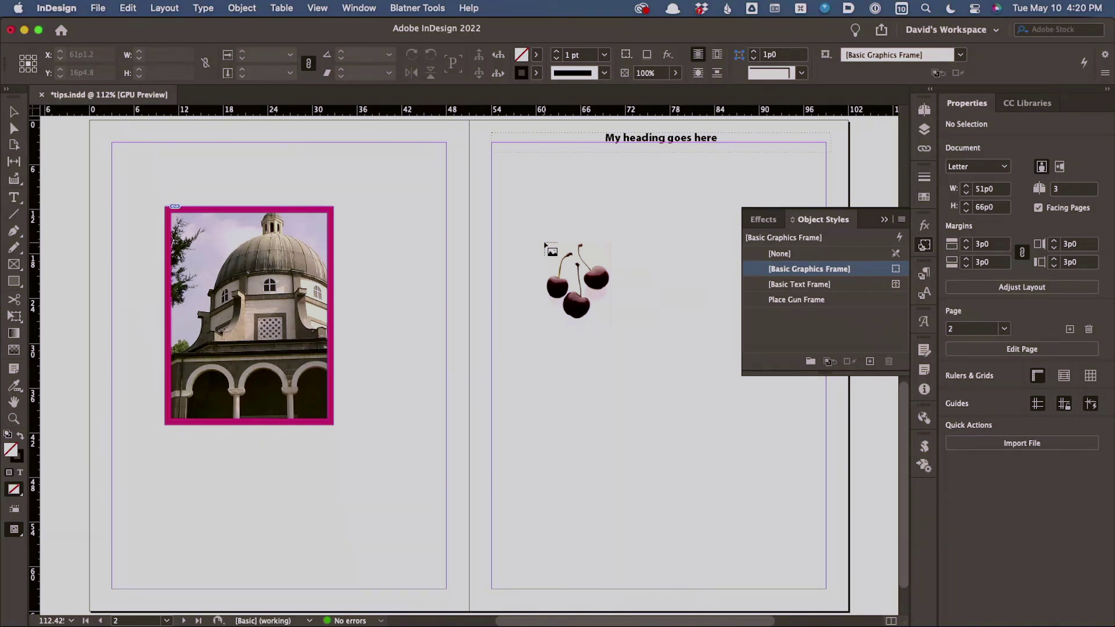
pyautogui.click(545, 244)
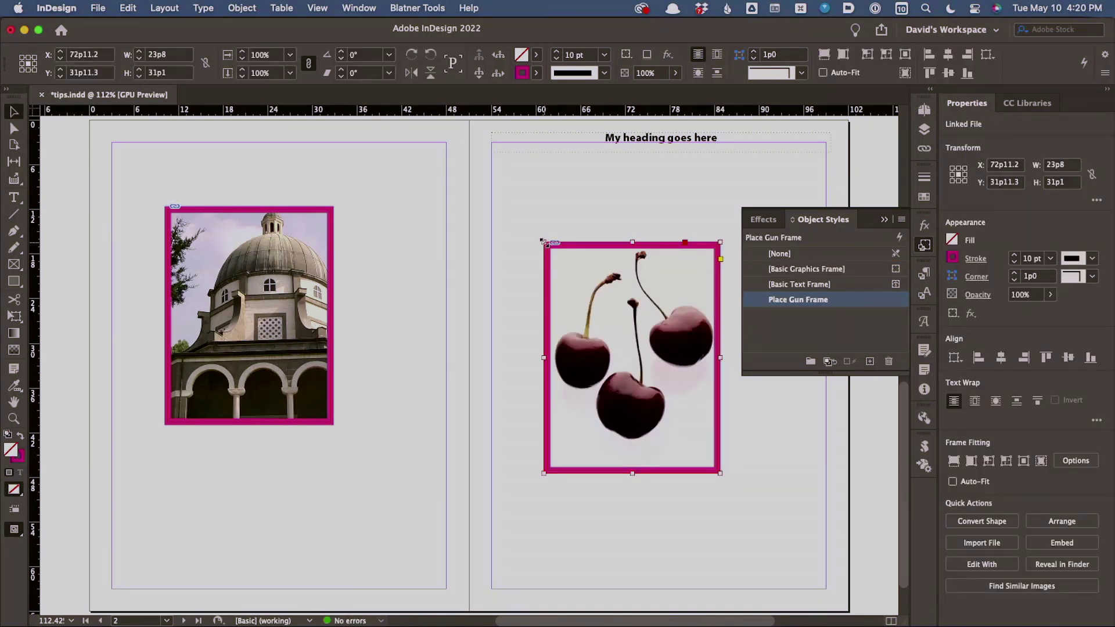